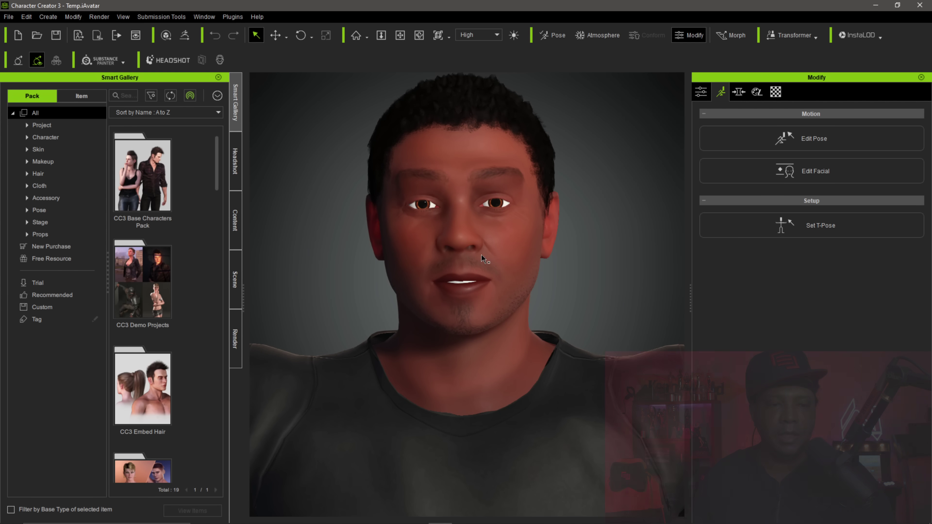
Send the character from Character Creator to iClone.
{"action": "left_click", "coordinate": [238, 173]}
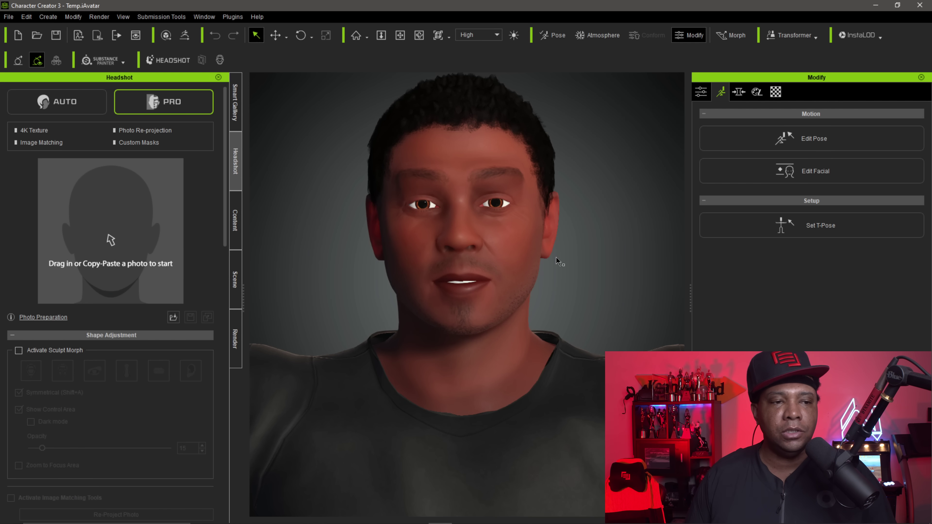
{"action": "left_click", "coordinate": [8, 17]}
{"action": "mouse_move", "coordinate": [43, 110]}
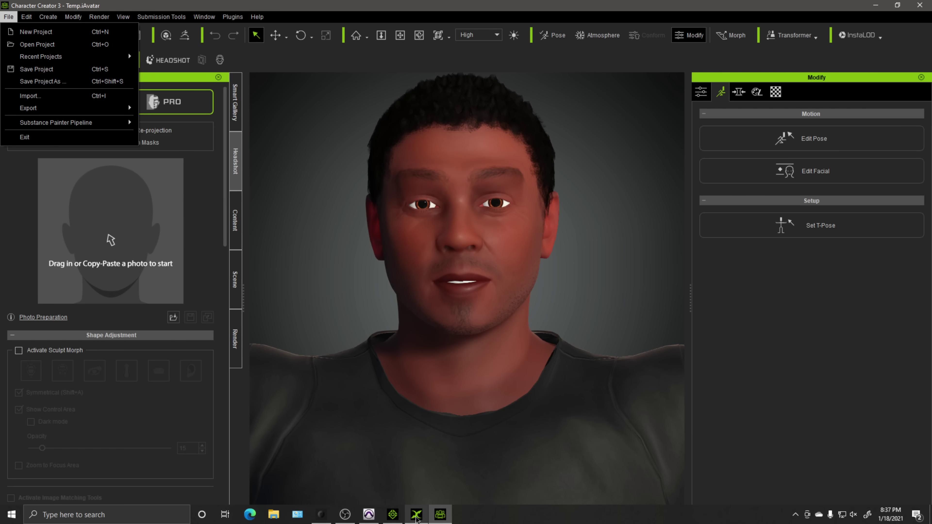
{"action": "mouse_move", "coordinate": [393, 517]}
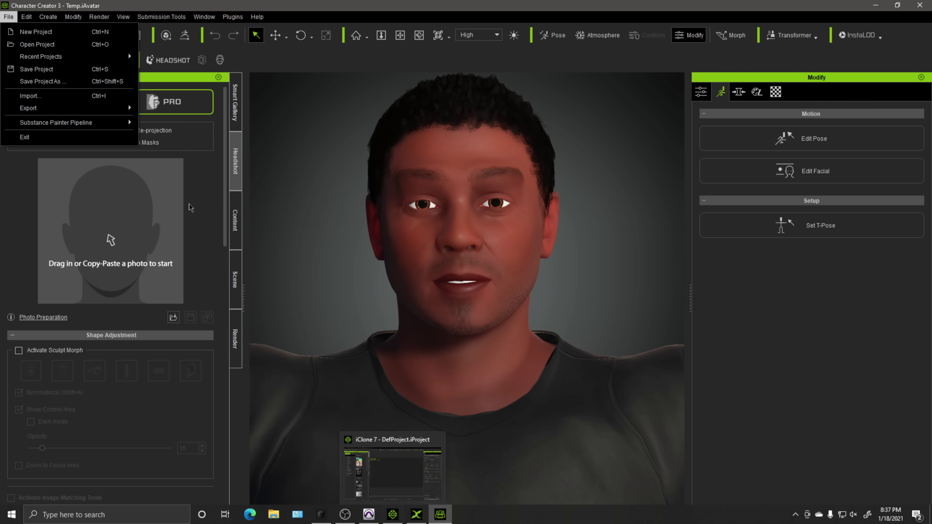
{"action": "mouse_move", "coordinate": [99, 110]}
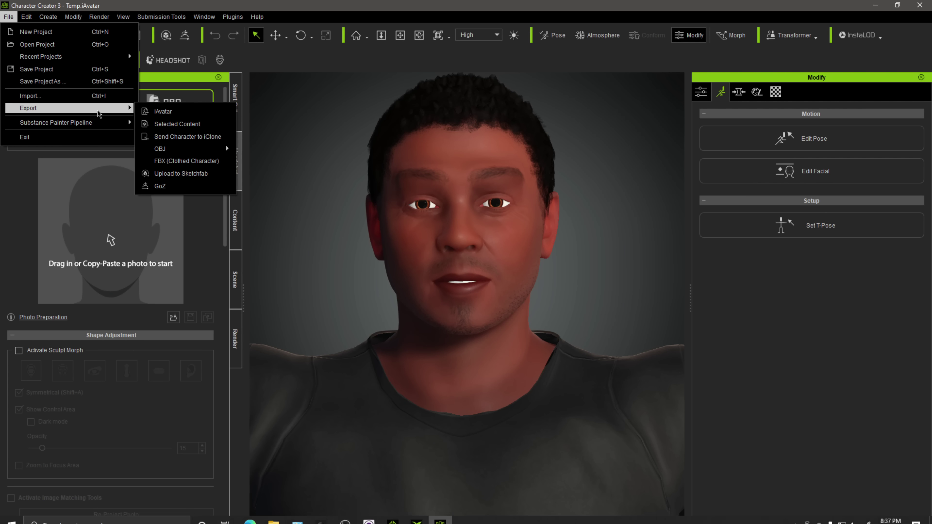
{"action": "left_click", "coordinate": [188, 137]}
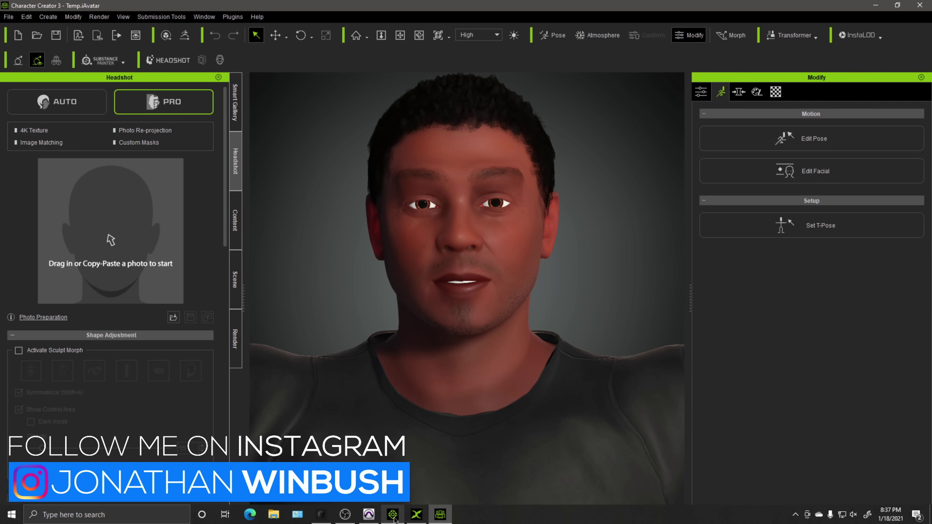
Switch to iClone and frame the transferred character's head and shoulders in the viewport.
{"action": "left_click", "coordinate": [393, 515]}
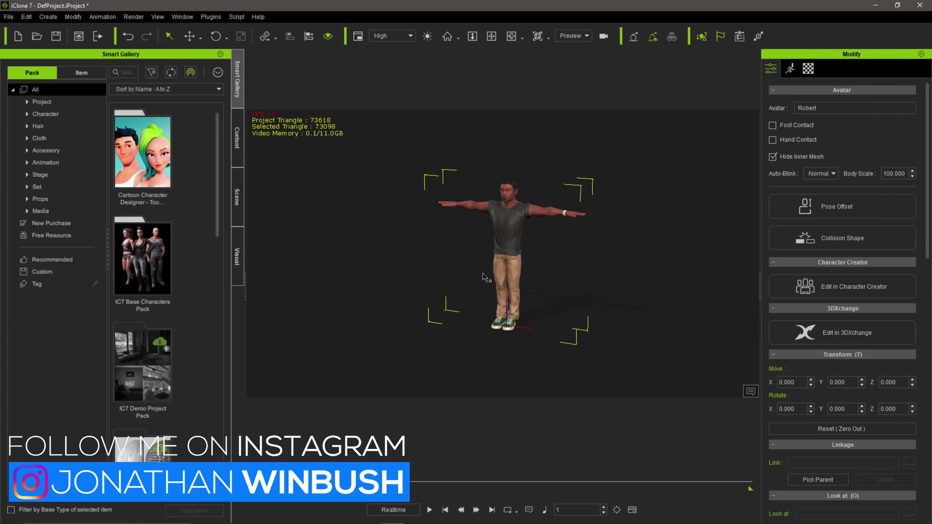
{"action": "scroll", "coordinate": [516, 260], "scroll_direction": "up", "scroll_amount": 8}
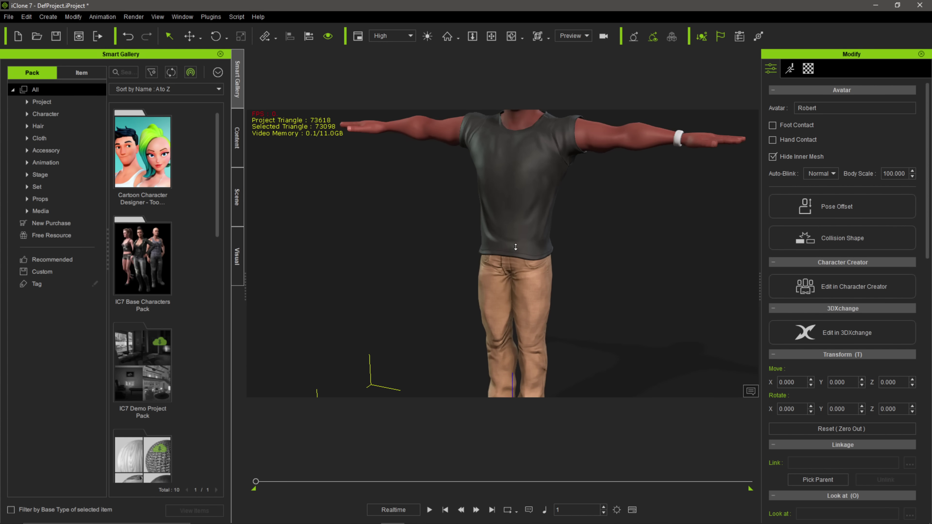
{"action": "scroll", "coordinate": [516, 248], "scroll_direction": "up", "scroll_amount": 3}
{"action": "middle_click_drag", "start_coordinate": [516, 236], "coordinate": [535, 262]}
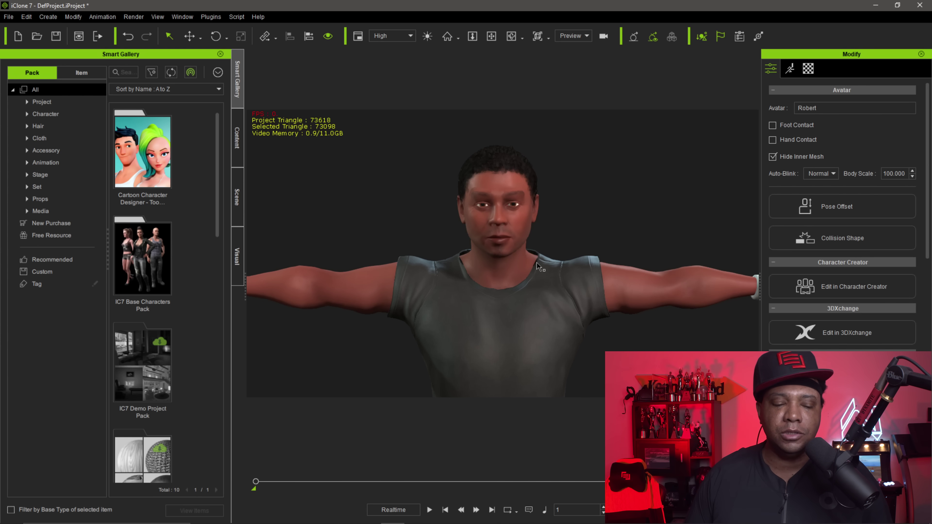
Switch to Rokoko Studio and open take-1 from the scene-1 folder.
{"action": "key", "text": "super"}
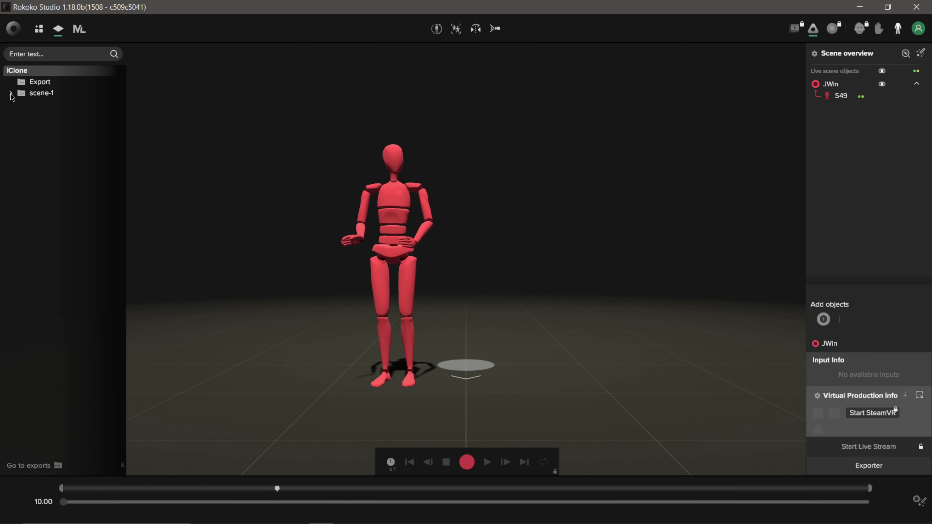
{"action": "left_click", "coordinate": [52, 95]}
{"action": "left_click", "coordinate": [37, 107]}
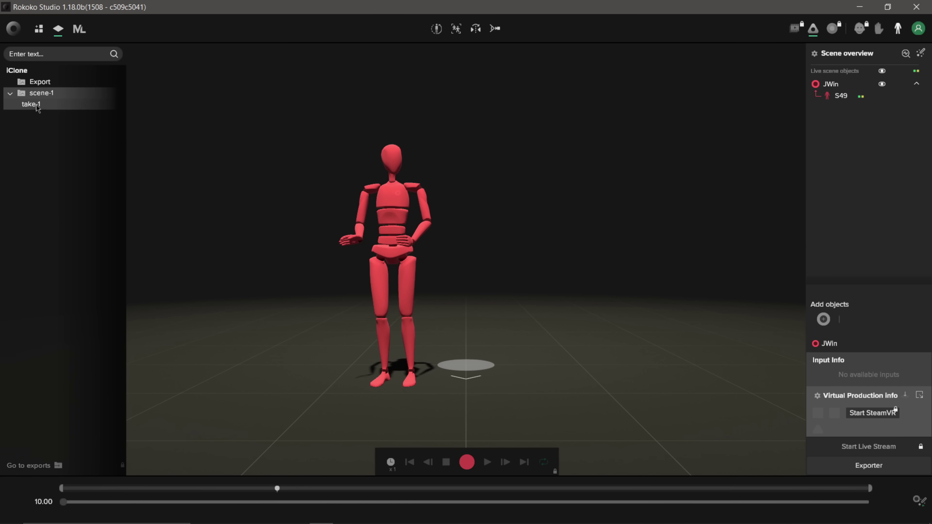
{"action": "double_click", "coordinate": [37, 107]}
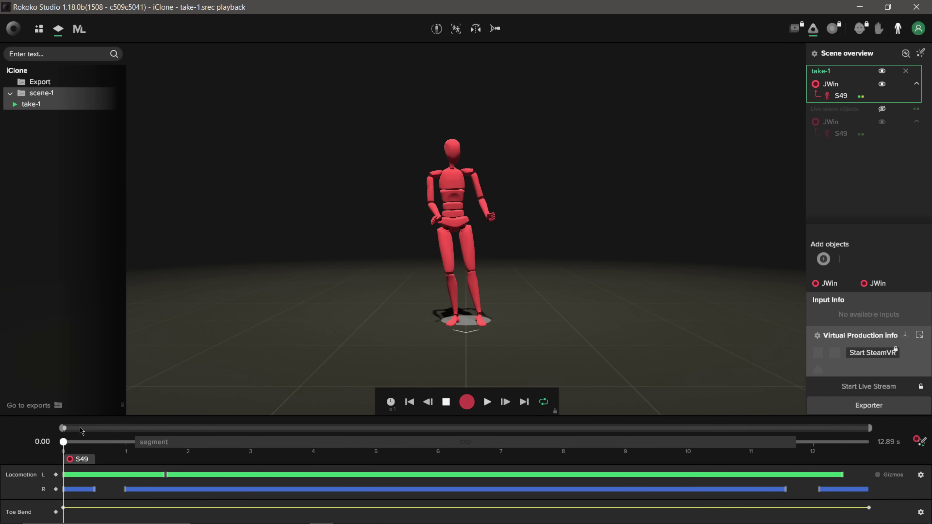
Trim the take's segment to start at 1.62 s and end at 11.56 s, and play the recording from the beginning.
{"action": "left_click_drag", "start_coordinate": [63, 444], "coordinate": [195, 442]}
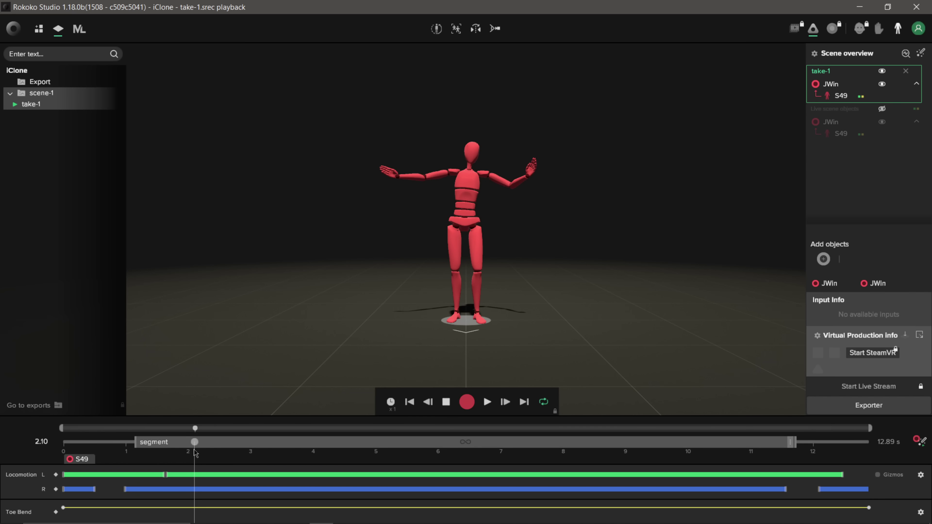
{"action": "left_click_drag", "start_coordinate": [135, 442], "coordinate": [165, 442]}
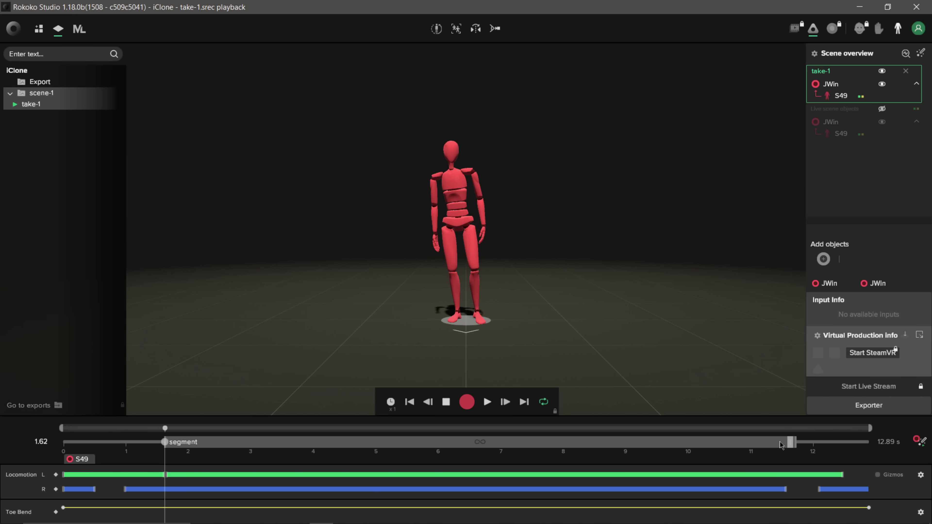
{"action": "left_click_drag", "start_coordinate": [793, 442], "coordinate": [787, 442]}
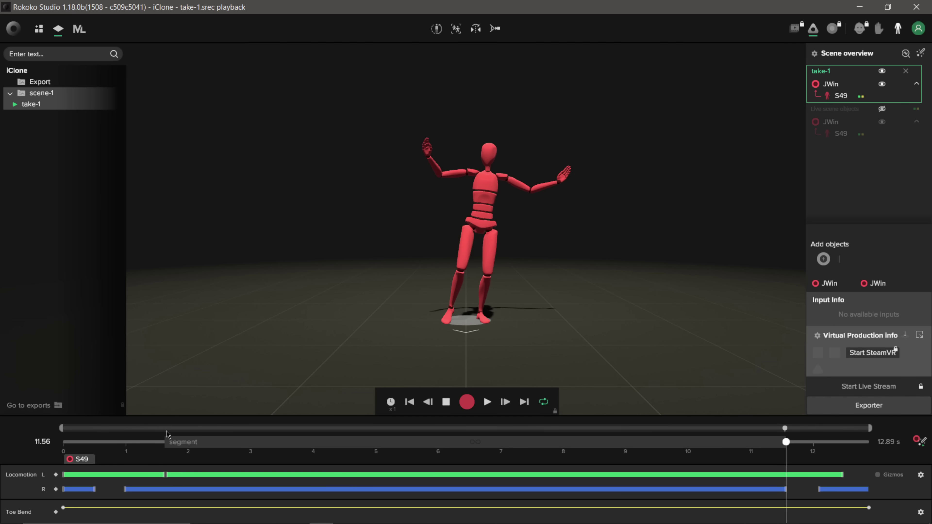
{"action": "left_click", "coordinate": [411, 403]}
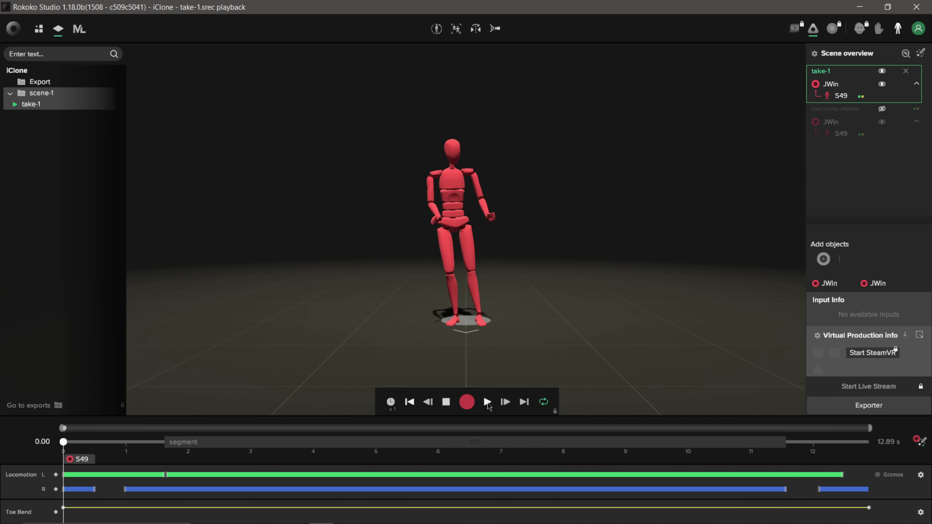
{"action": "left_click", "coordinate": [487, 403]}
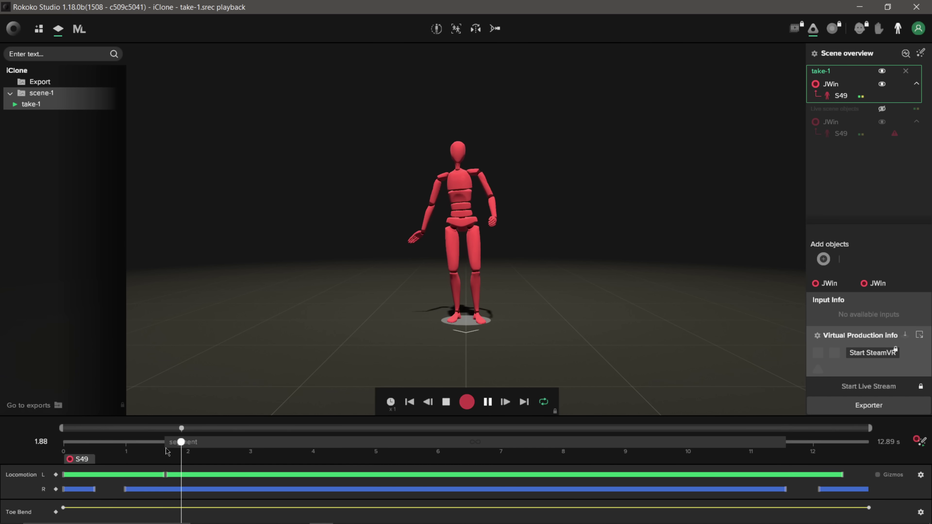
{"action": "left_click", "coordinate": [446, 403]}
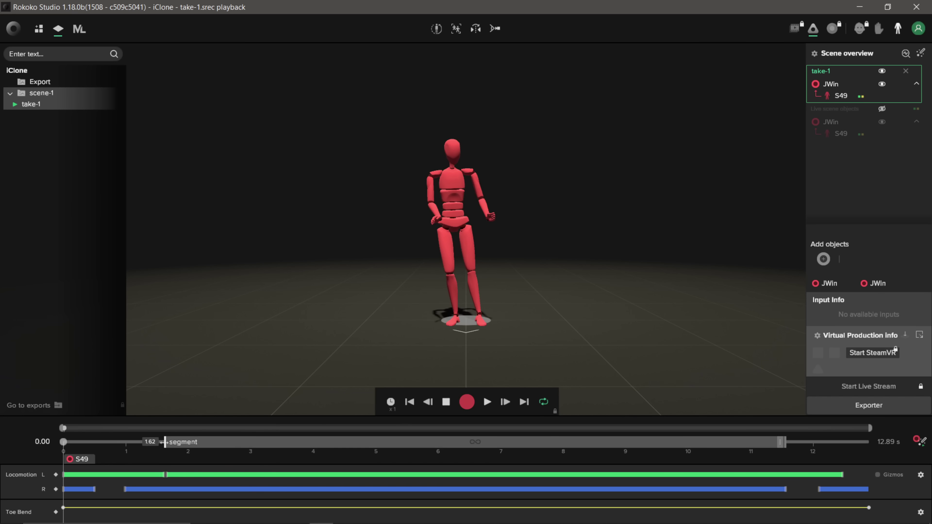
Move the segment's start to about 2.2 s and play the take to check the trim.
{"action": "left_click_drag", "start_coordinate": [165, 442], "coordinate": [203, 443]}
{"action": "left_click", "coordinate": [488, 404]}
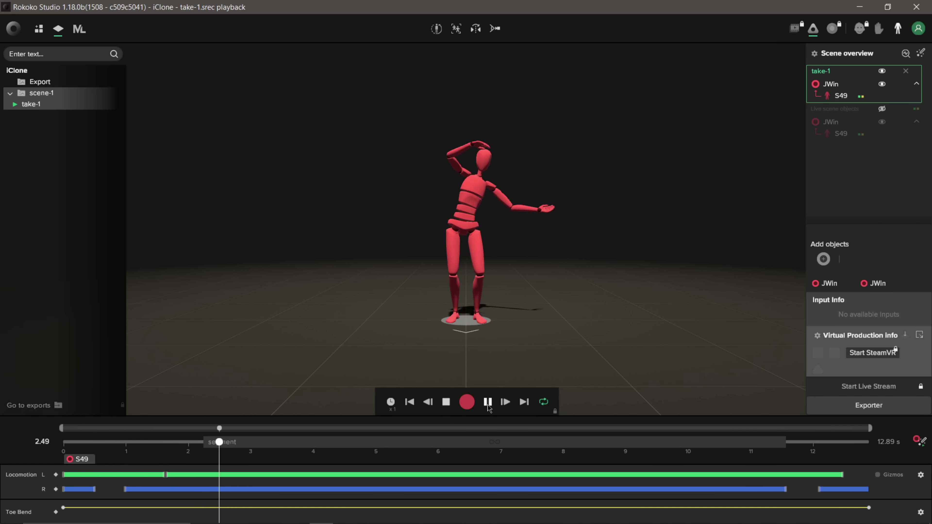
{"action": "left_click", "coordinate": [446, 402]}
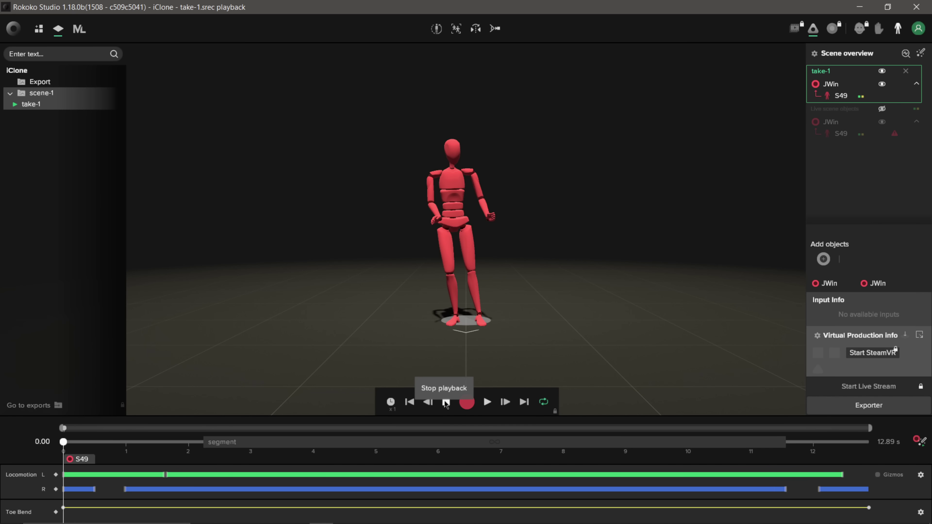
Export the take-1 segment to the Desktop as a binary FBX, version FBX201600, with the Maya HumanIK skeleton.
{"action": "right_click", "coordinate": [40, 108]}
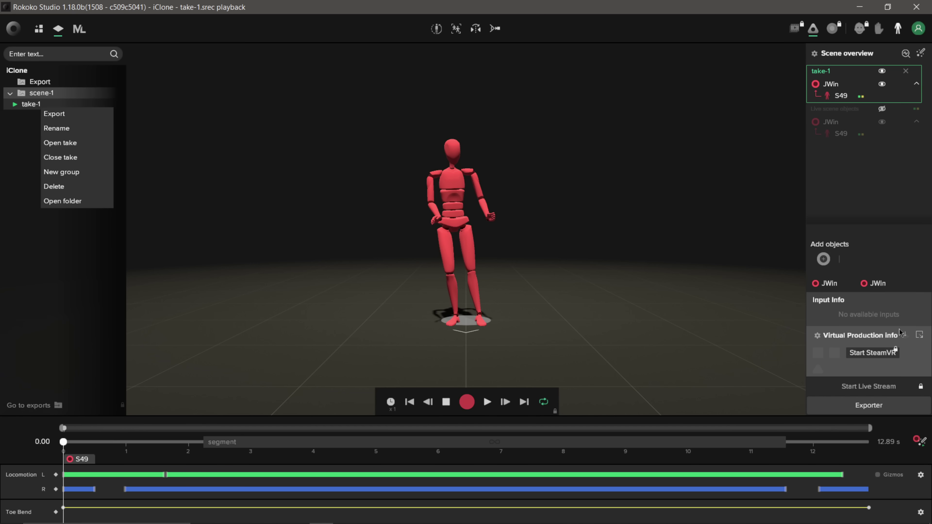
{"action": "left_click", "coordinate": [875, 407]}
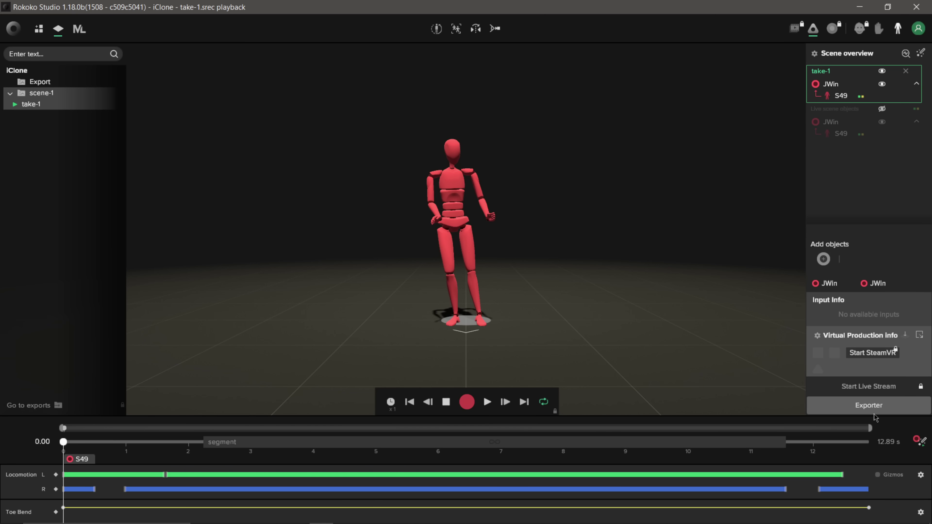
{"action": "left_click", "coordinate": [876, 409]}
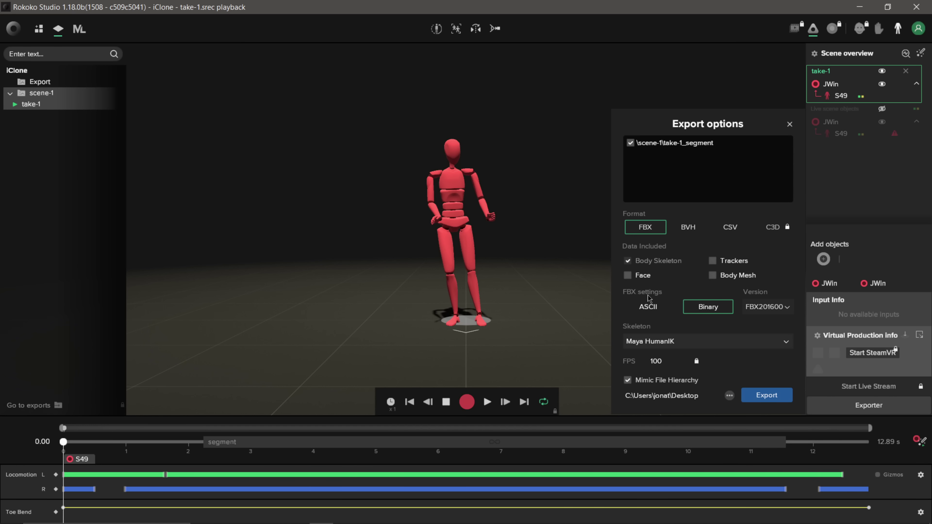
{"action": "left_click", "coordinate": [770, 308]}
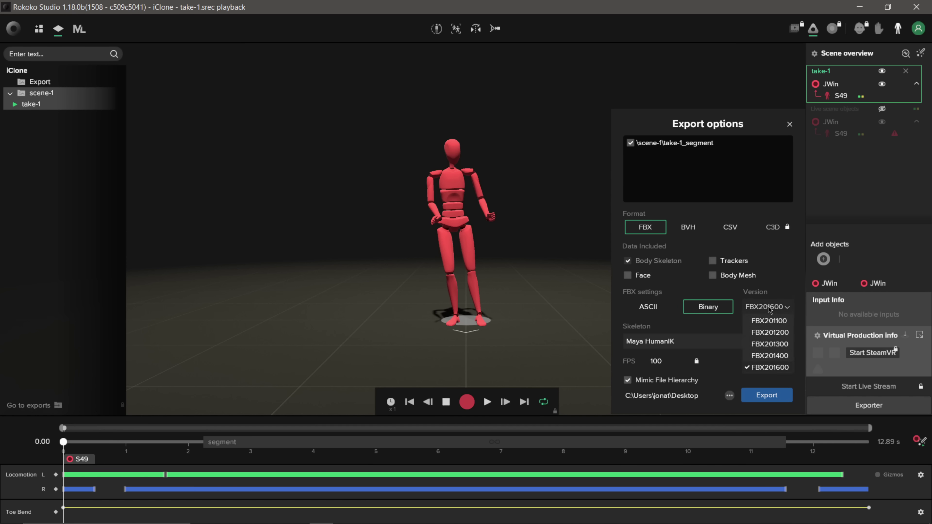
{"action": "left_click", "coordinate": [777, 368]}
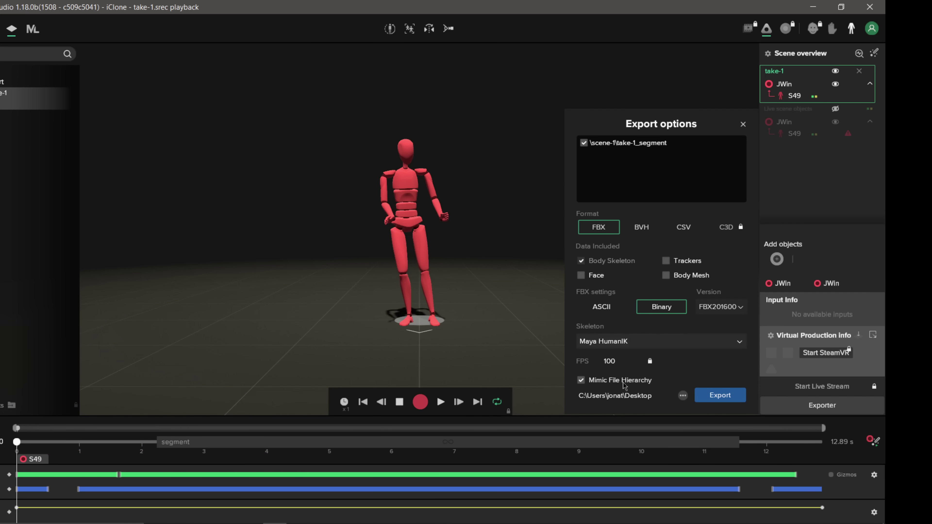
{"action": "left_click", "coordinate": [683, 396]}
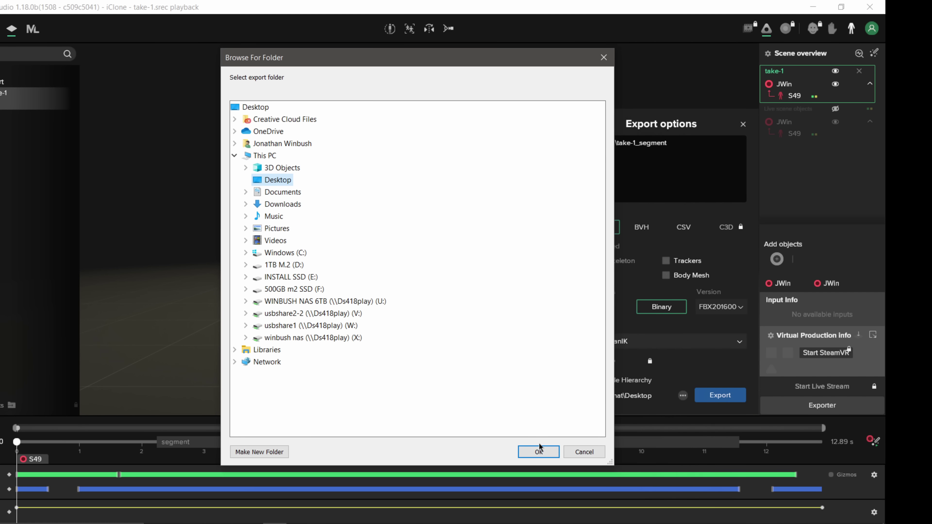
{"action": "left_click", "coordinate": [538, 452]}
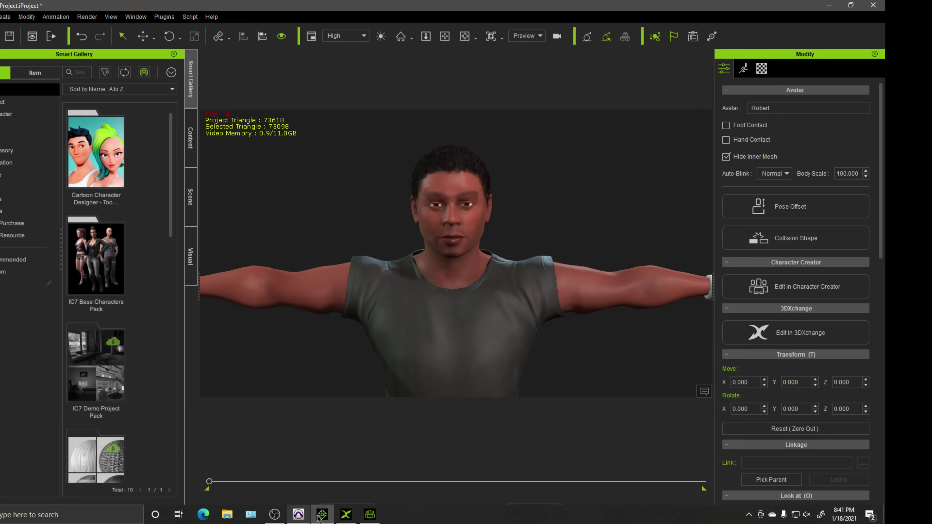
Switch to iClone 3DXchange and open the Desktop's scene-1 folder in File Explorer alongside it.
{"action": "left_click", "coordinate": [342, 516]}
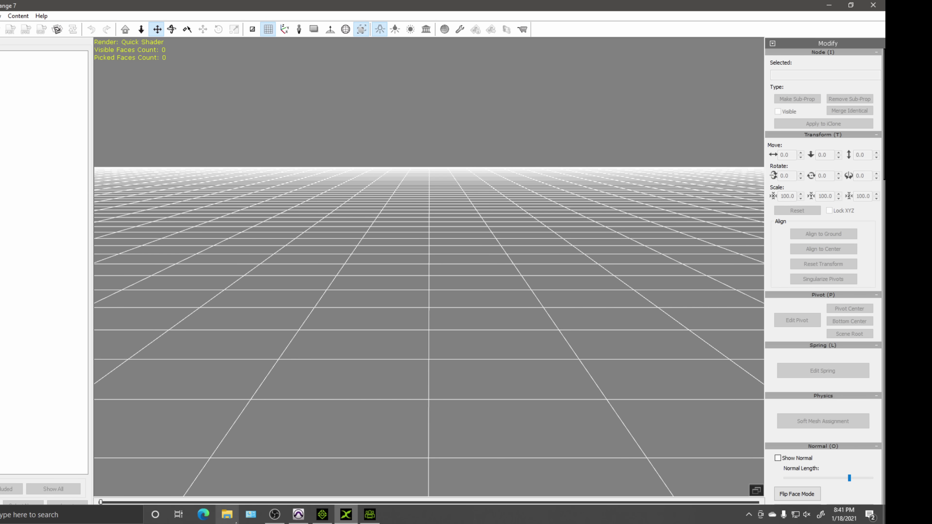
{"action": "left_click", "coordinate": [228, 516]}
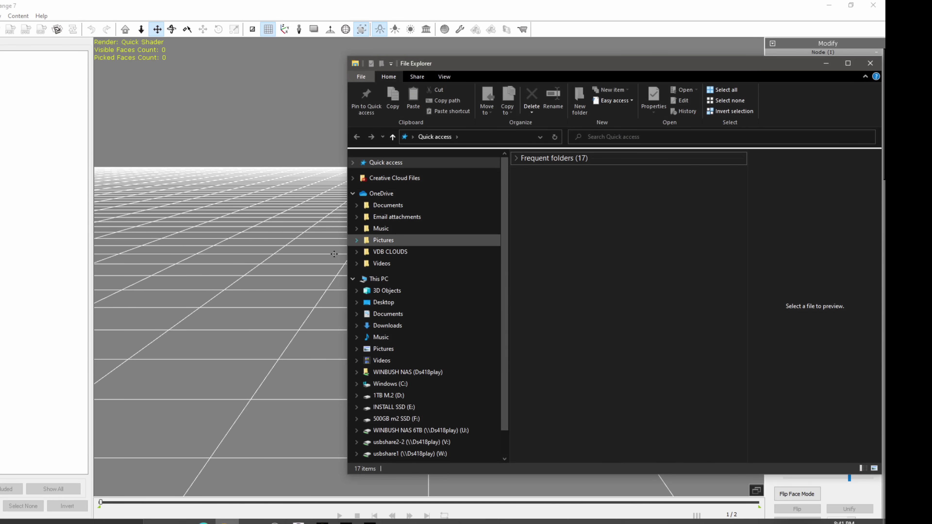
{"action": "left_click", "coordinate": [391, 303]}
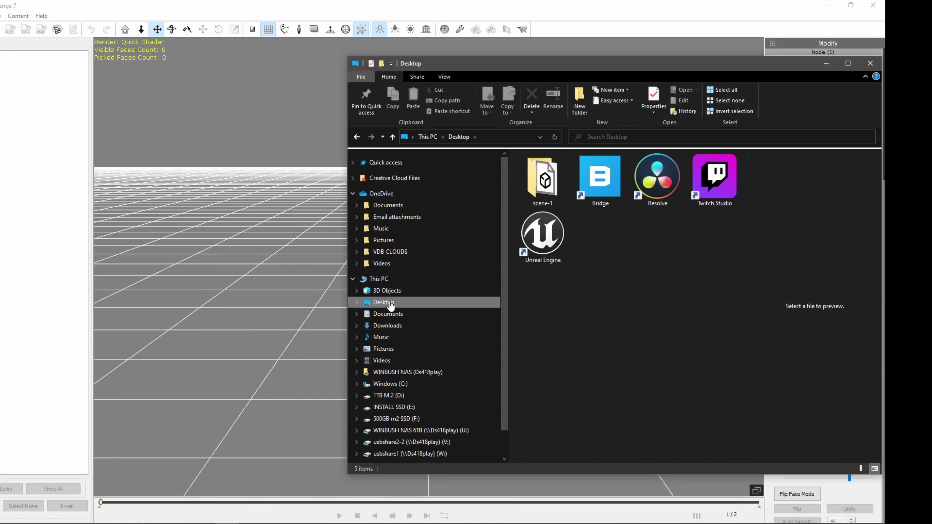
{"action": "left_click", "coordinate": [550, 180]}
{"action": "double_click", "coordinate": [553, 188]}
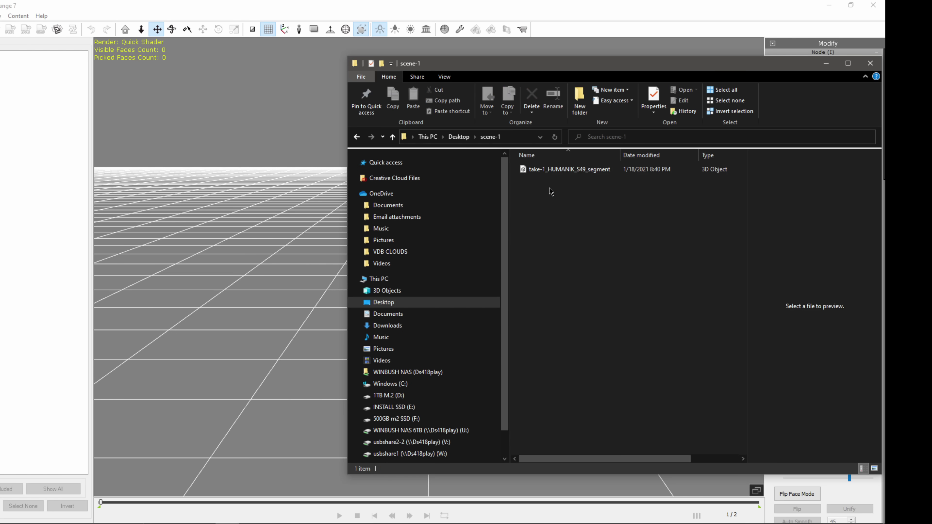
Import take-1_HUMANIK_S49_segment into 3DXchange with animation at 60 samples per second and Smooth Curve enabled.
{"action": "left_click", "coordinate": [562, 169]}
{"action": "mouse_move", "coordinate": [635, 69]}
{"action": "left_mouse_down"}
{"action": "mouse_move", "coordinate": [382, 69]}
{"action": "mouse_move", "coordinate": [631, 77]}
{"action": "left_mouse_up"}
{"action": "left_click_drag", "start_coordinate": [605, 171], "coordinate": [295, 247]}
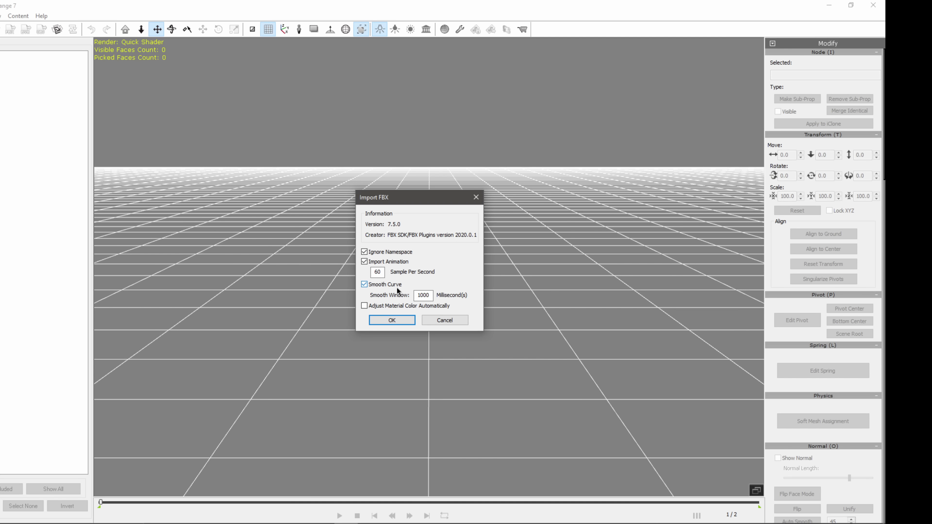
{"action": "left_click", "coordinate": [392, 320]}
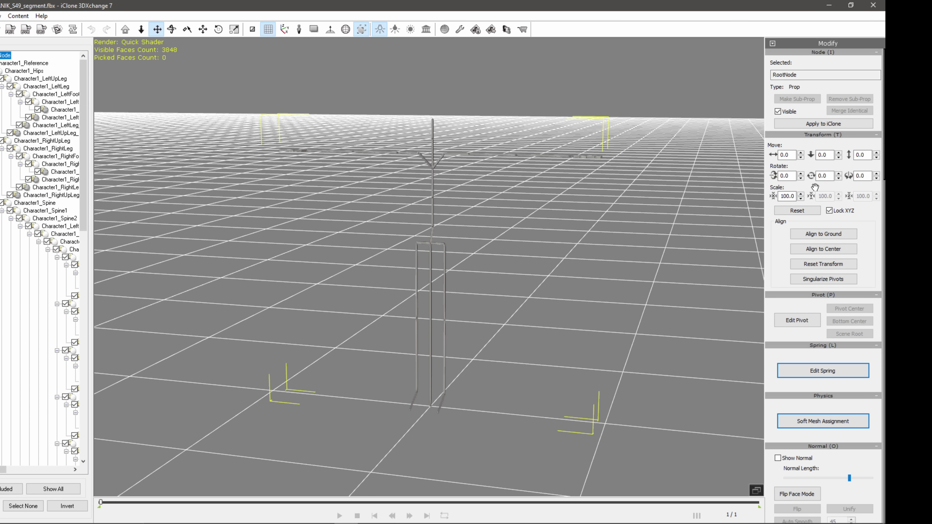
Load the take-1 HUMANIK motion clip from the Motion Library for preview.
{"action": "scroll", "coordinate": [873, 241], "scroll_direction": "down", "scroll_amount": 1}
{"action": "left_click_drag", "start_coordinate": [873, 241], "coordinate": [871, 37]}
{"action": "scroll", "coordinate": [858, 201], "scroll_direction": "down", "scroll_amount": 3}
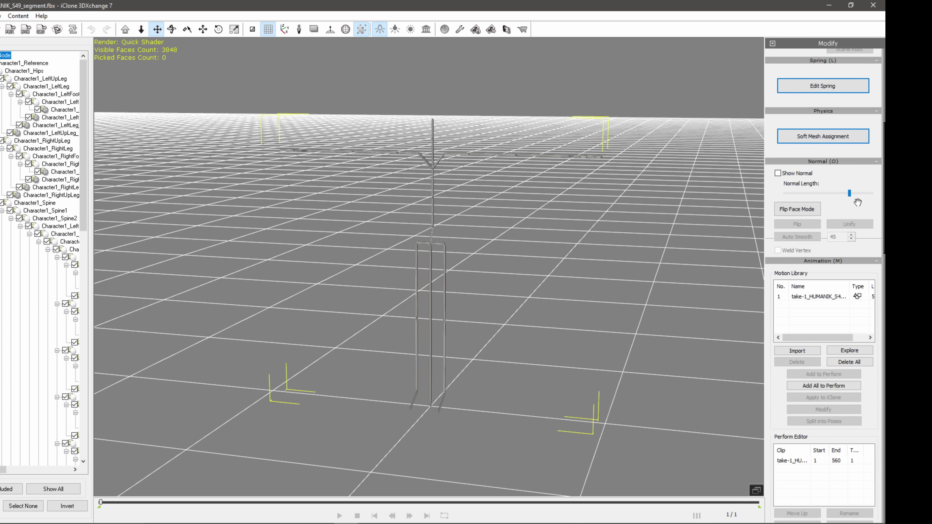
{"action": "scroll", "coordinate": [858, 201], "scroll_direction": "down", "scroll_amount": 1}
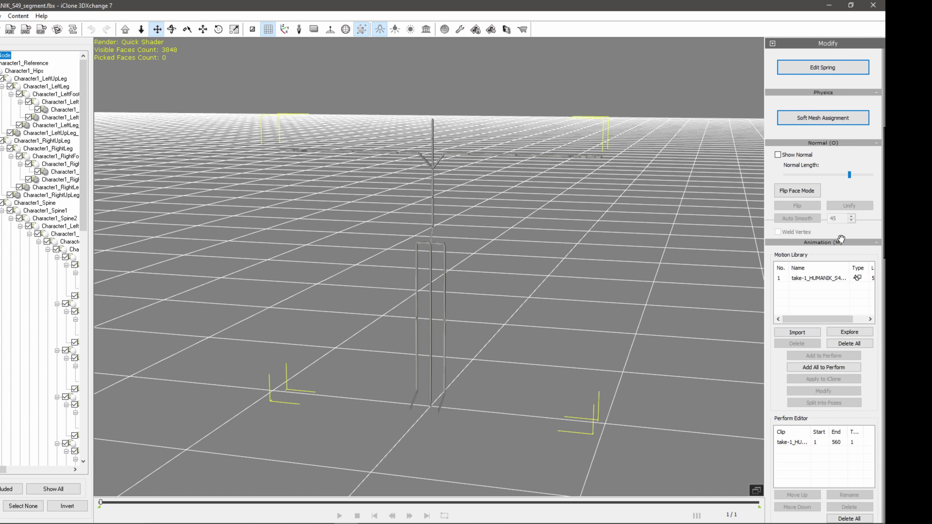
{"action": "left_click", "coordinate": [820, 279]}
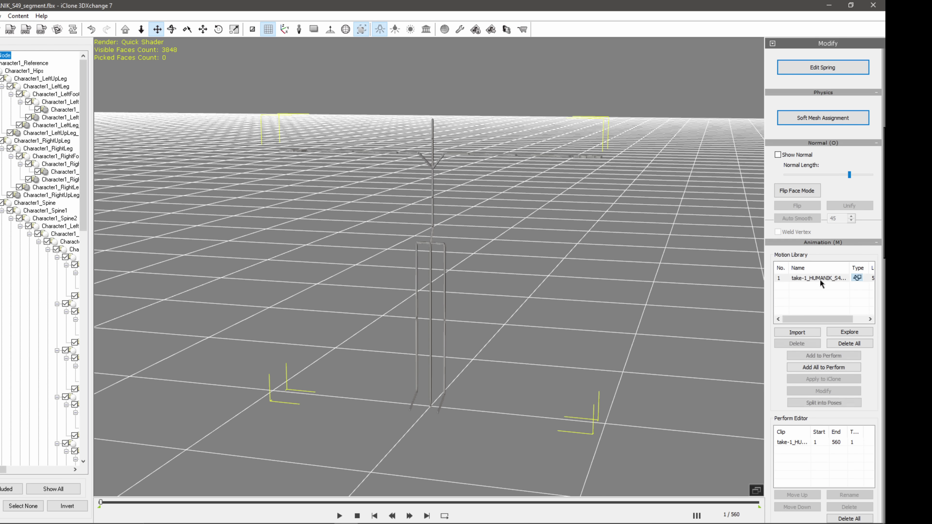
Play the take-1 HUMANIK motion on the imported skeleton and stop the preview.
{"action": "left_click", "coordinate": [339, 516]}
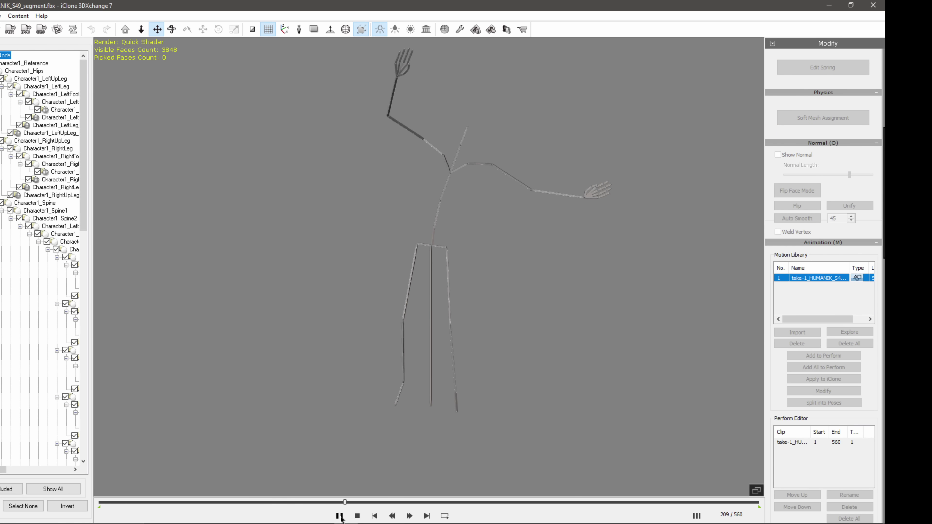
{"action": "left_click", "coordinate": [357, 517]}
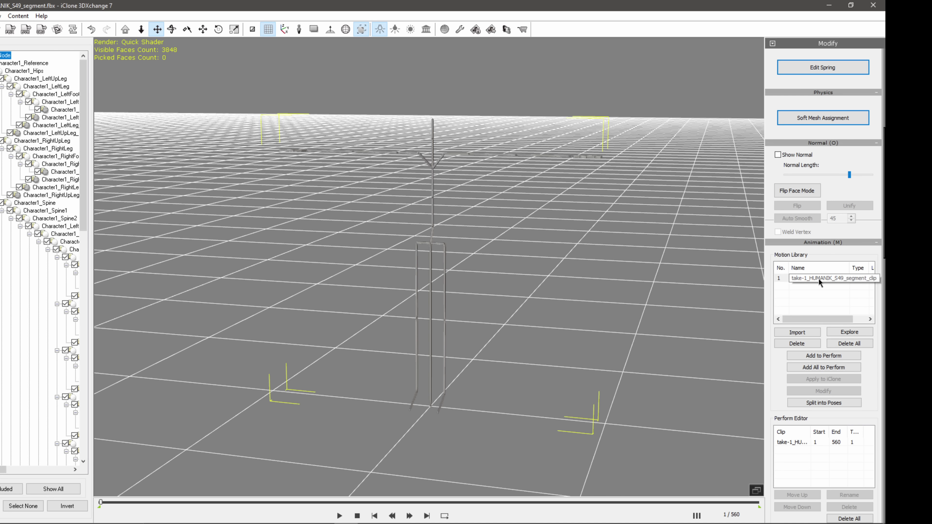
Convert the skeleton to a non-standard character using the Maya Human-IK characterization preset with Active enabled.
{"action": "left_click_drag", "start_coordinate": [873, 374], "coordinate": [869, 215]}
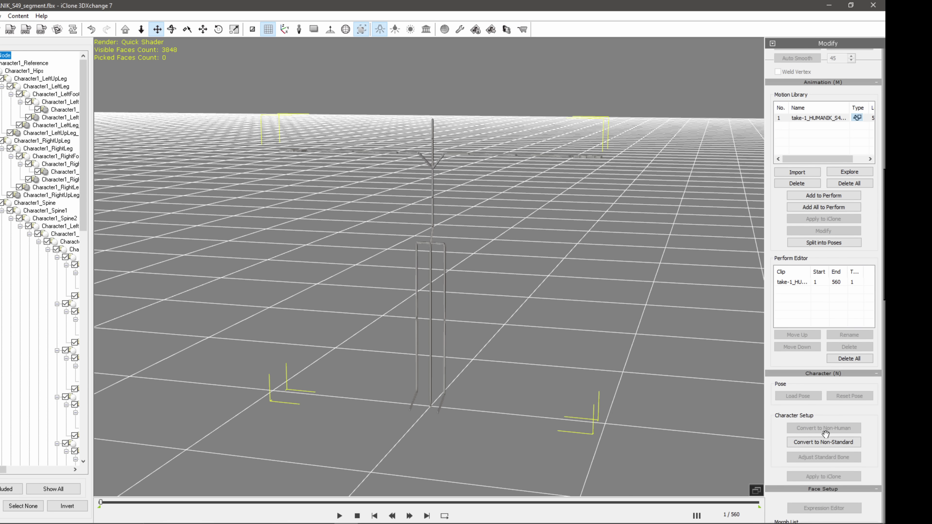
{"action": "left_click", "coordinate": [830, 443]}
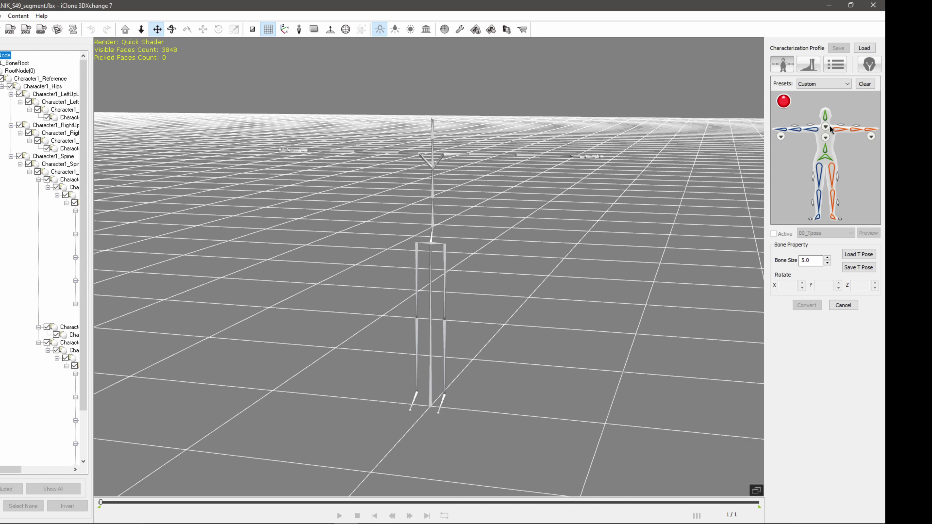
{"action": "left_click", "coordinate": [814, 84]}
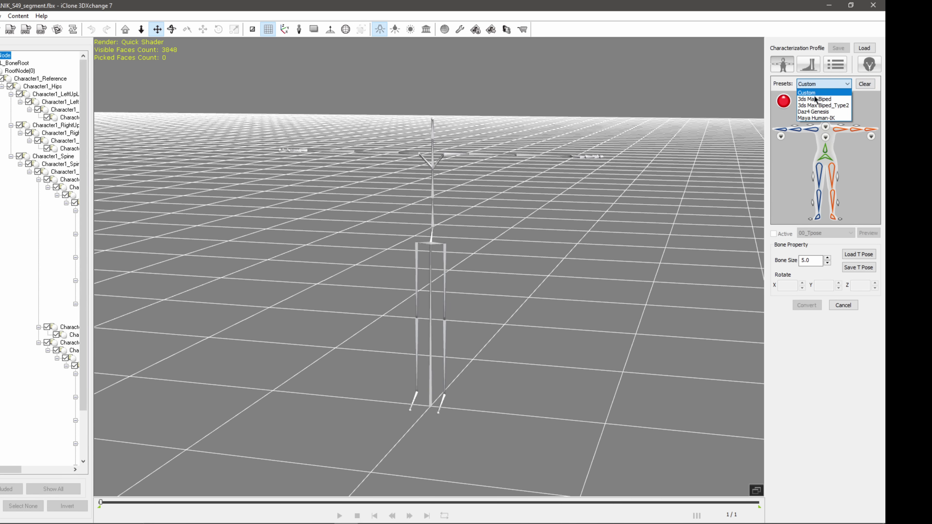
{"action": "left_click", "coordinate": [820, 118]}
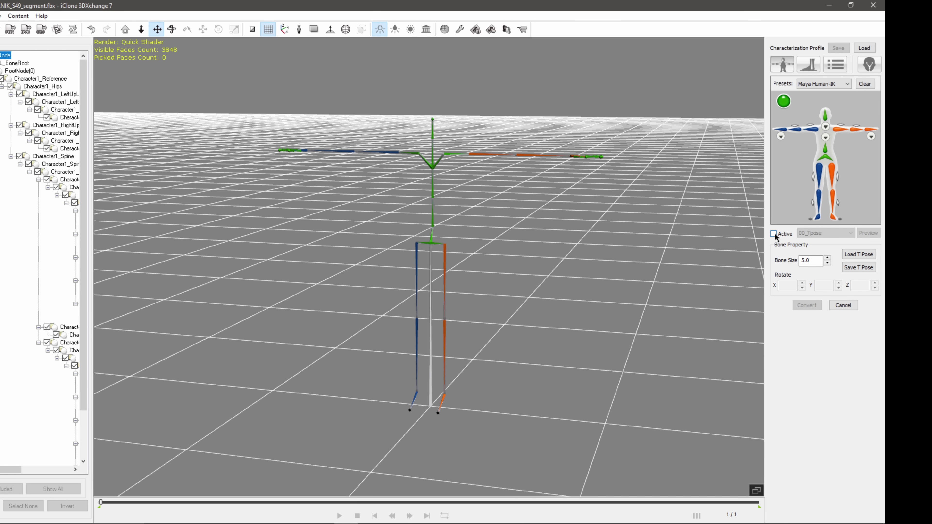
{"action": "left_click", "coordinate": [774, 233]}
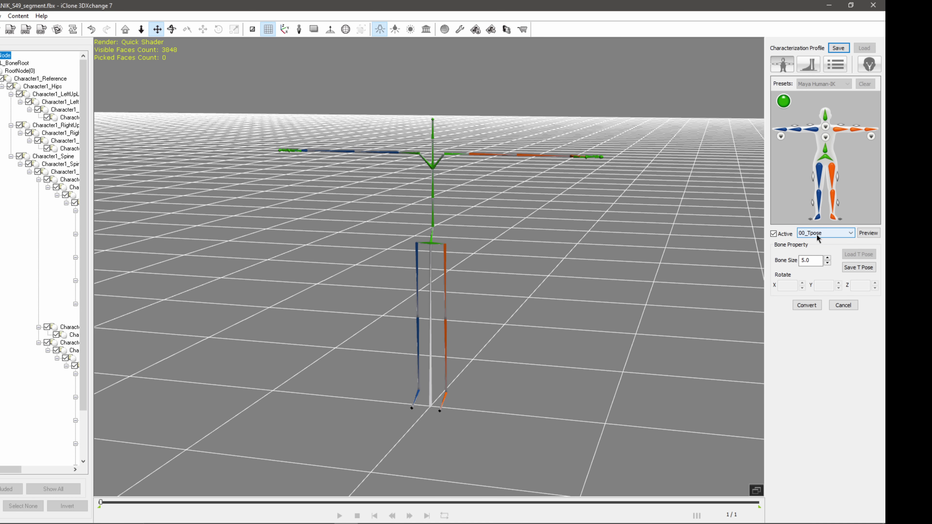
{"action": "left_click", "coordinate": [811, 305]}
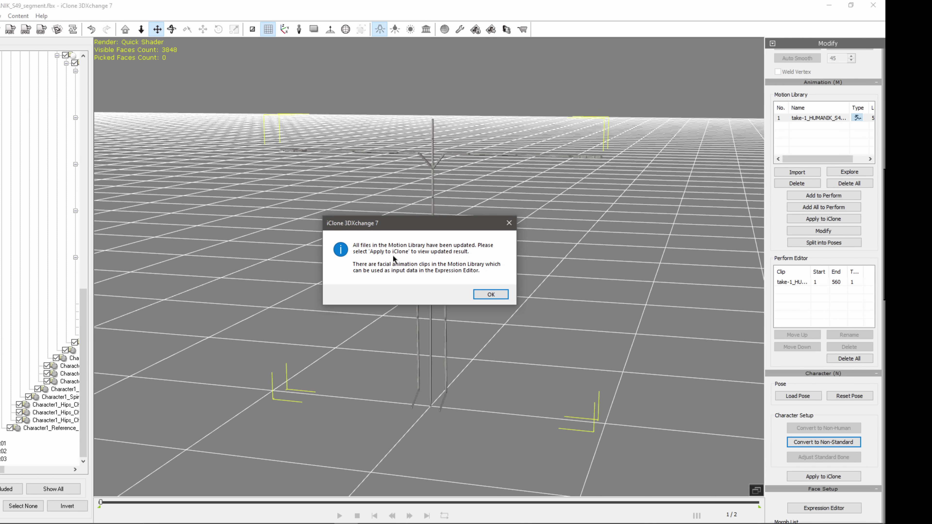
{"action": "left_click", "coordinate": [491, 295]}
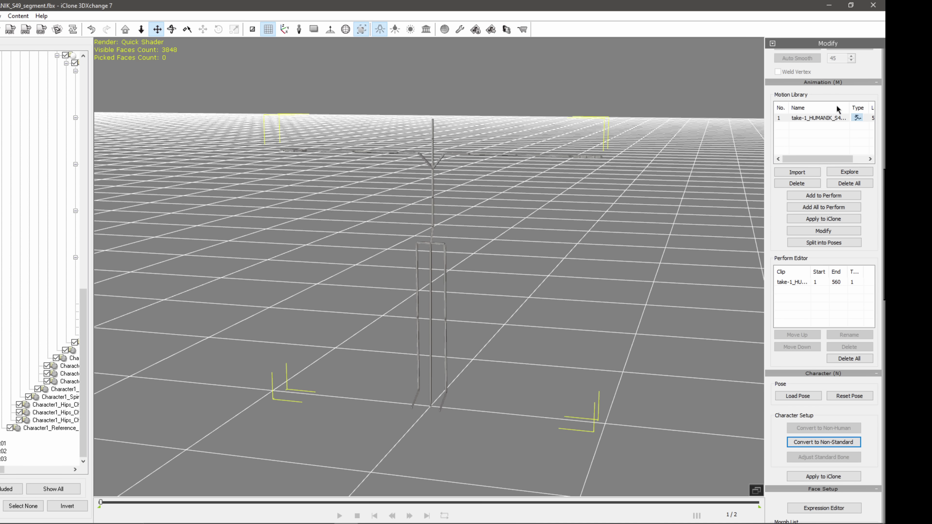
Select the converted take-1 HUMANIK clip, check the character in iClone, and return to 3DXchange to apply the clip to iClone.
{"action": "left_click", "coordinate": [816, 119]}
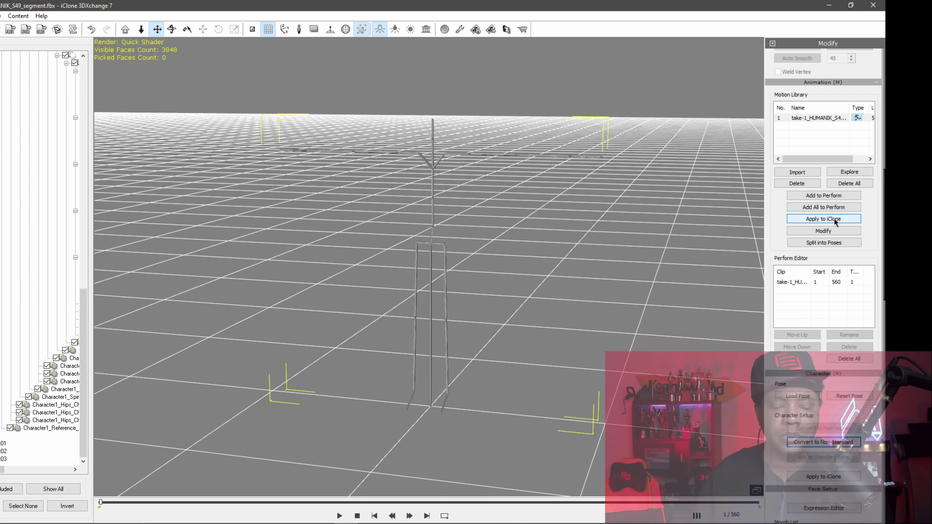
{"action": "key", "text": "super"}
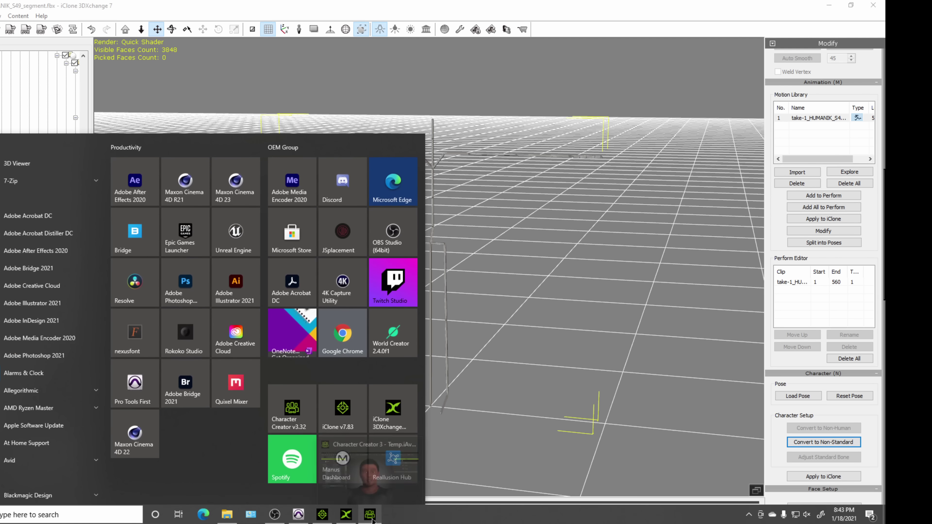
{"action": "left_click", "coordinate": [329, 519]}
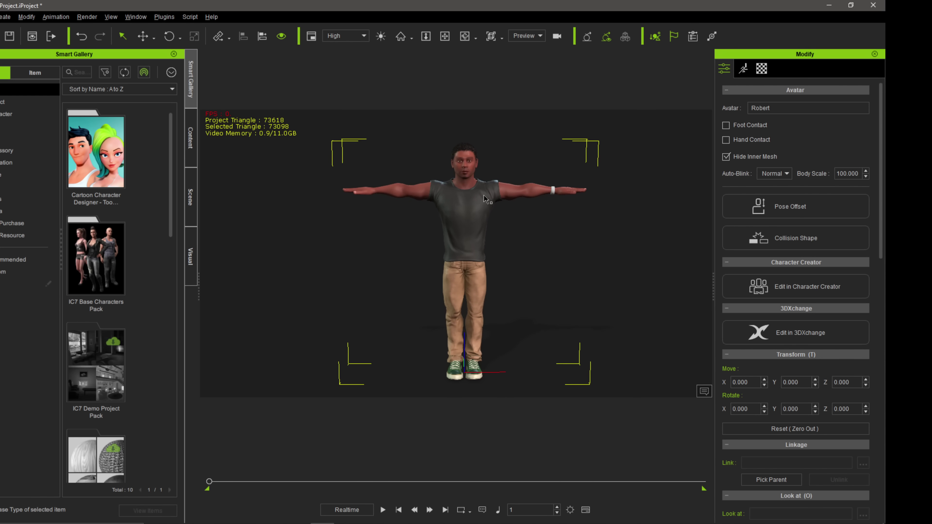
{"action": "key", "text": "super"}
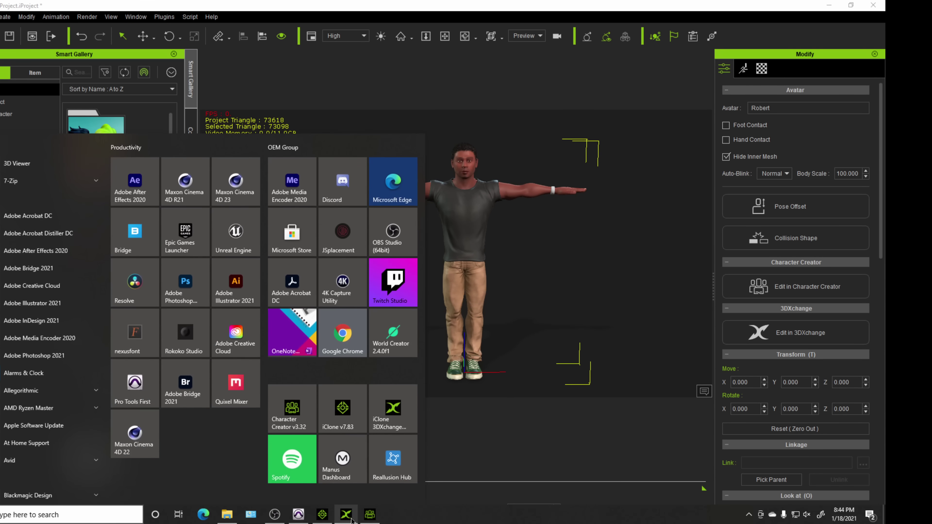
{"action": "left_click", "coordinate": [351, 521]}
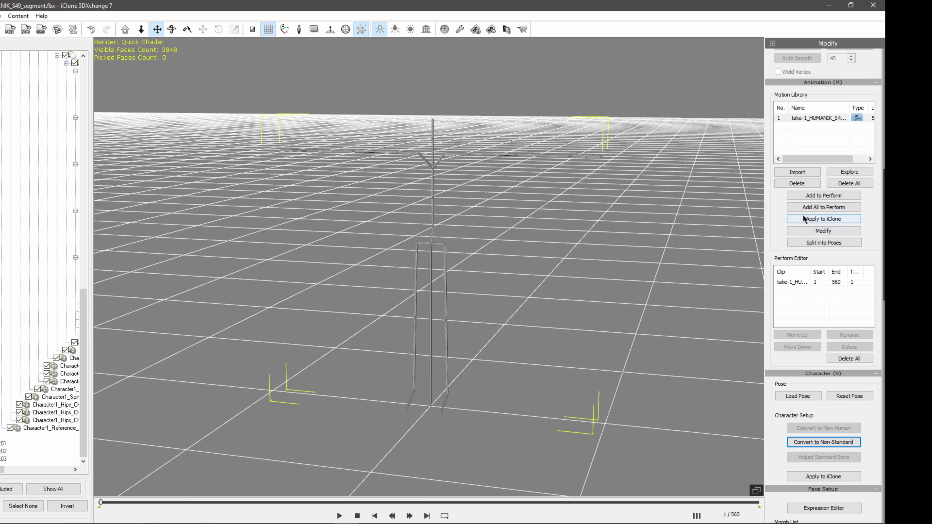
{"action": "left_click", "coordinate": [830, 222]}
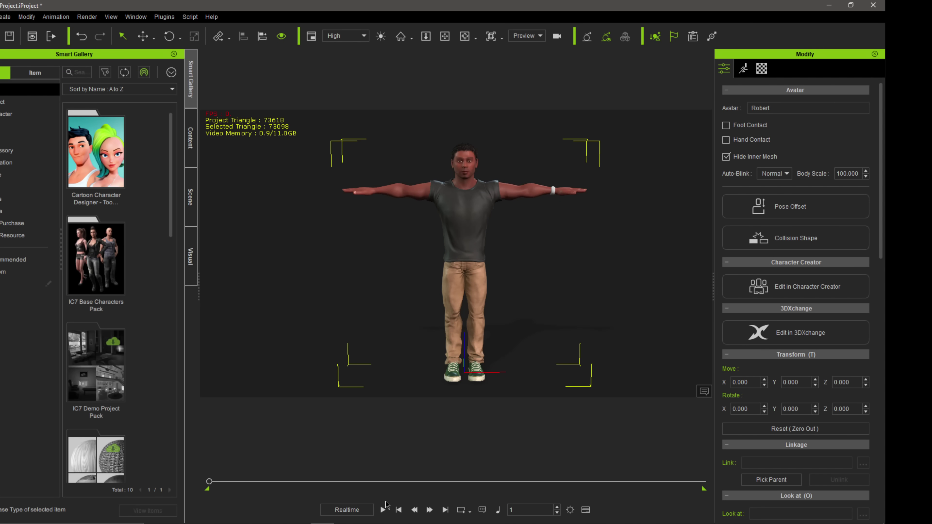
Play the applied motion on the character in iClone and return playback to the first frame.
{"action": "left_click", "coordinate": [384, 511]}
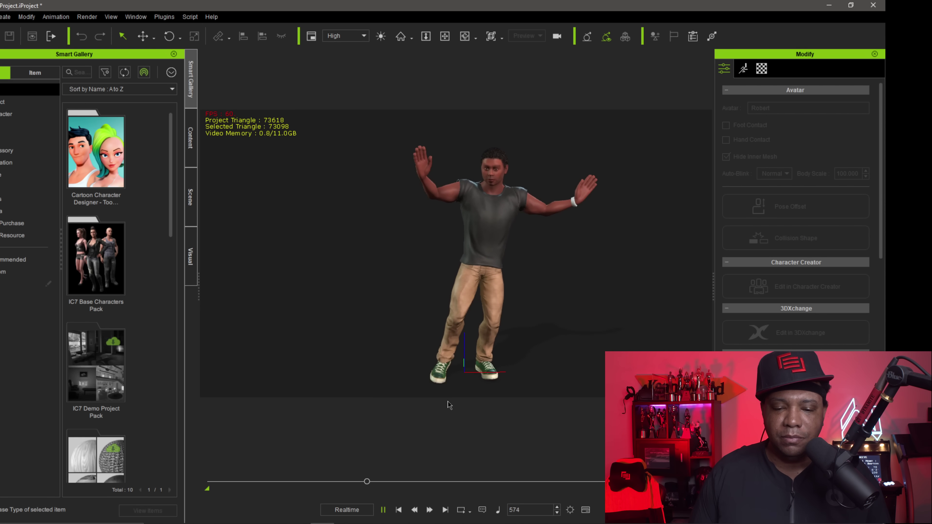
{"action": "left_click", "coordinate": [394, 511]}
{"action": "left_click", "coordinate": [397, 512]}
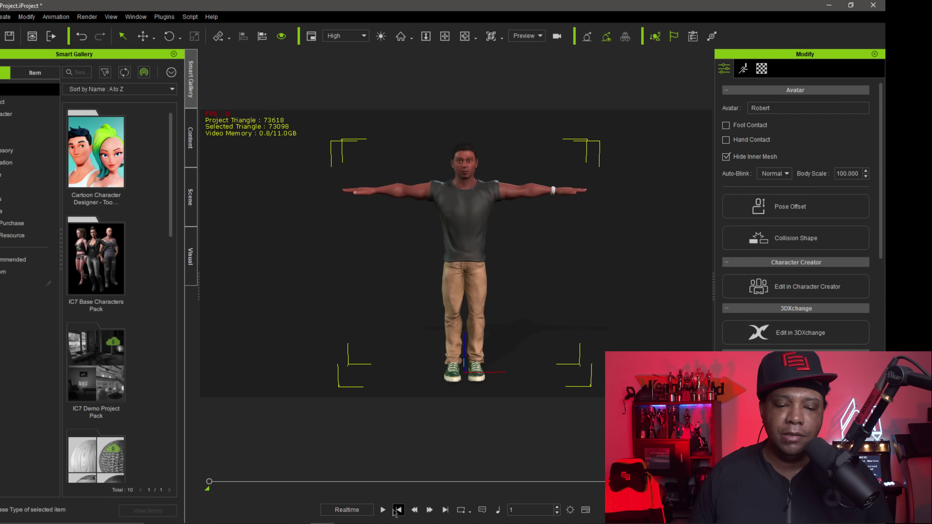